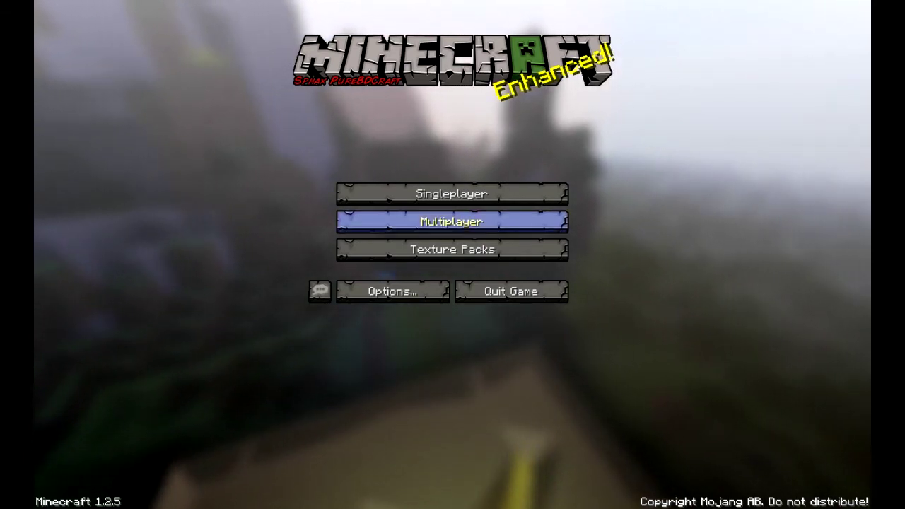
Step: Join the Development server from the Multiplayer list and wait for the night beach to load
click(452, 221)
click(452, 225)
click(331, 460)
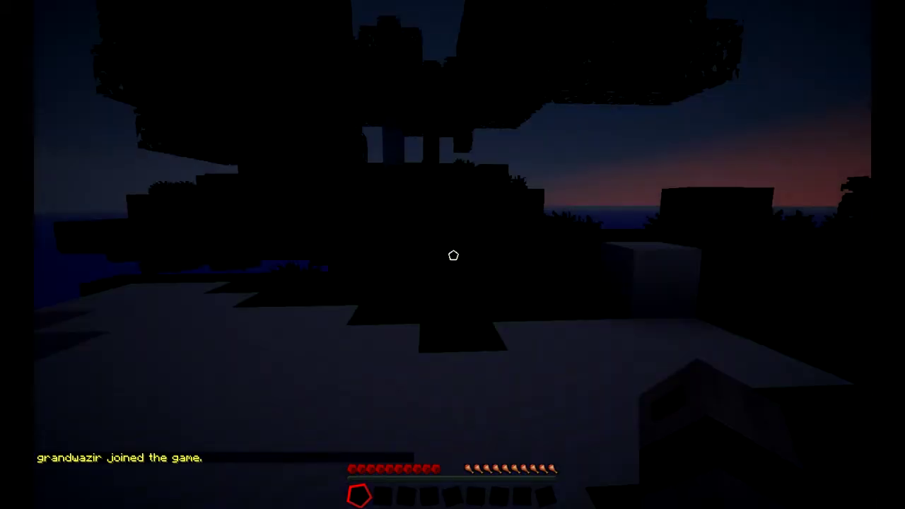
mouse_move(453, 255)
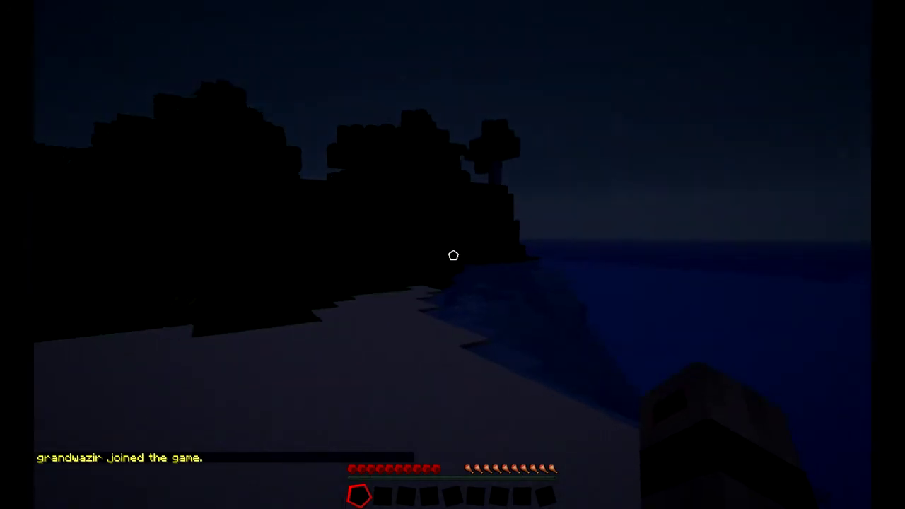
Step: Start /dd create and name the world fantastic with NORMAL environment and NORMAL world type
text(t)
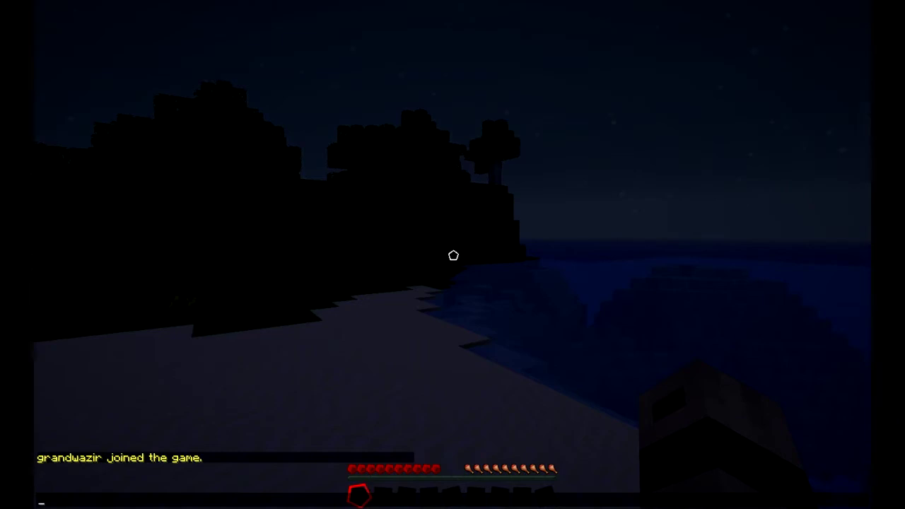
text(/dd )
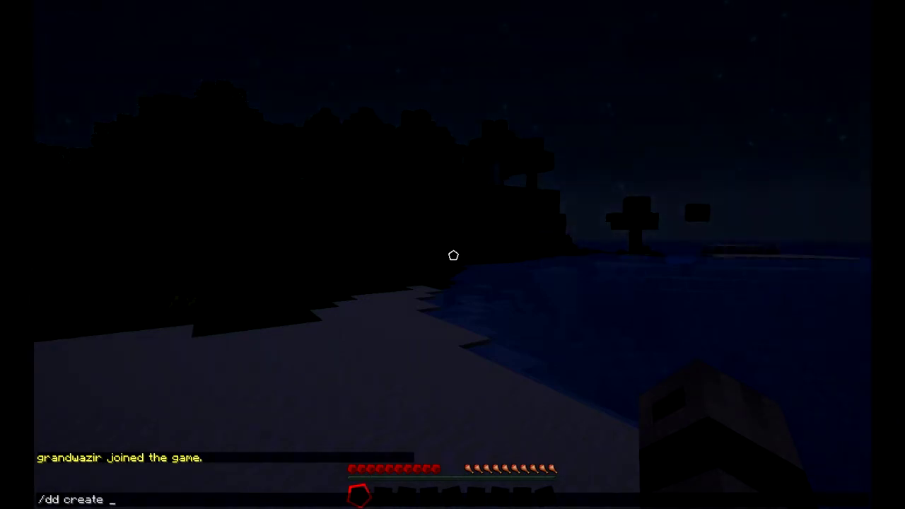
text(create)
key(Return)
key(t)
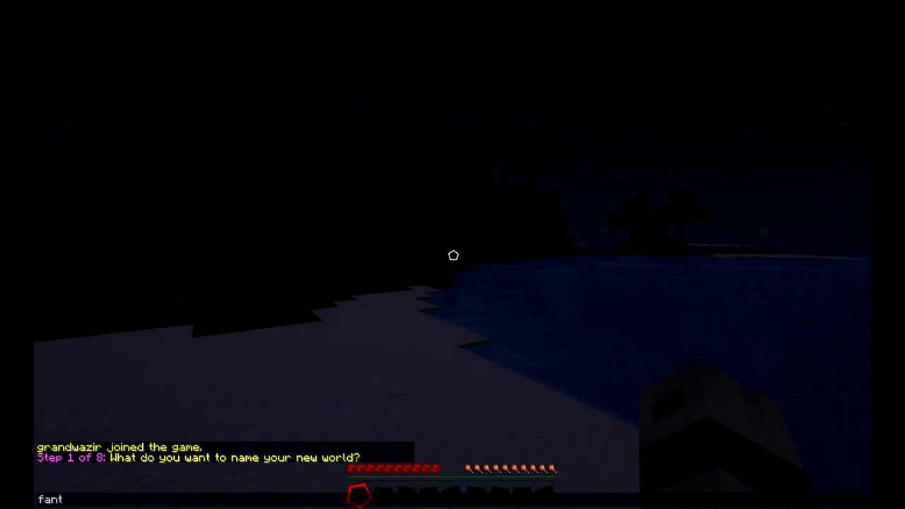
key(Return)
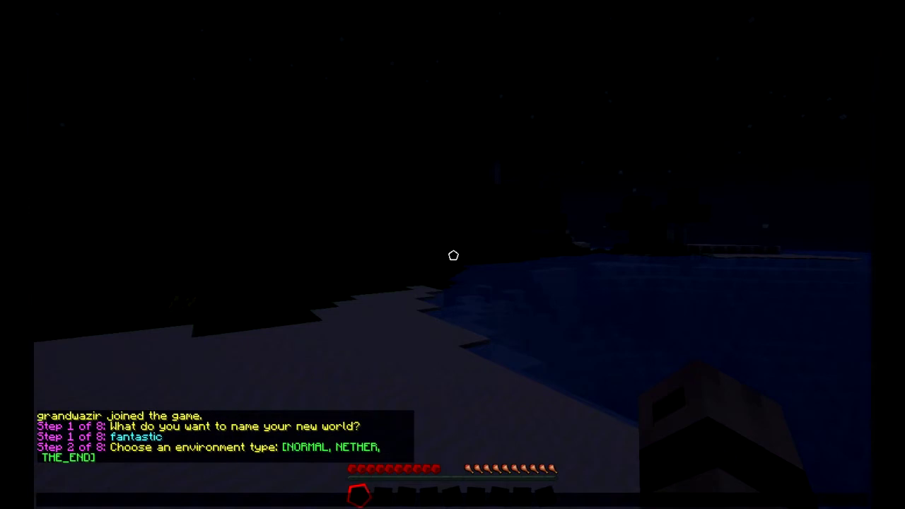
text(NORMAL)
key(Return)
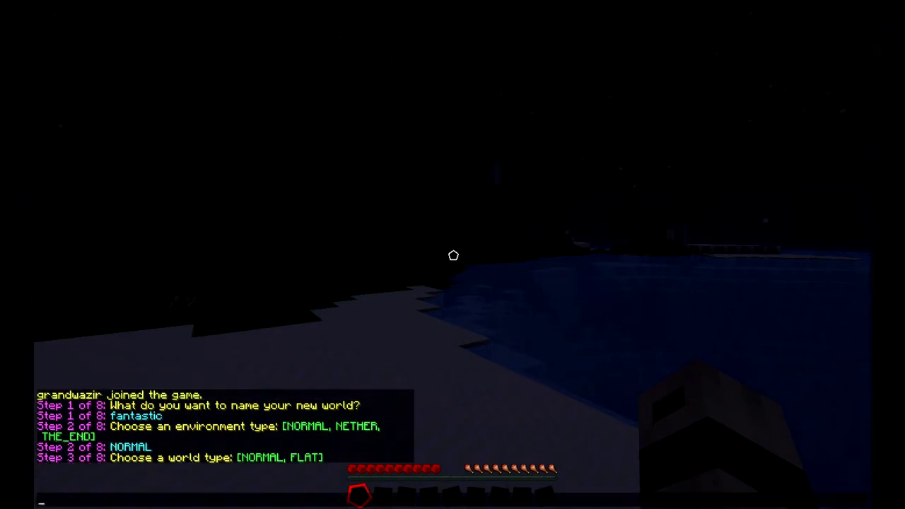
key(Return)
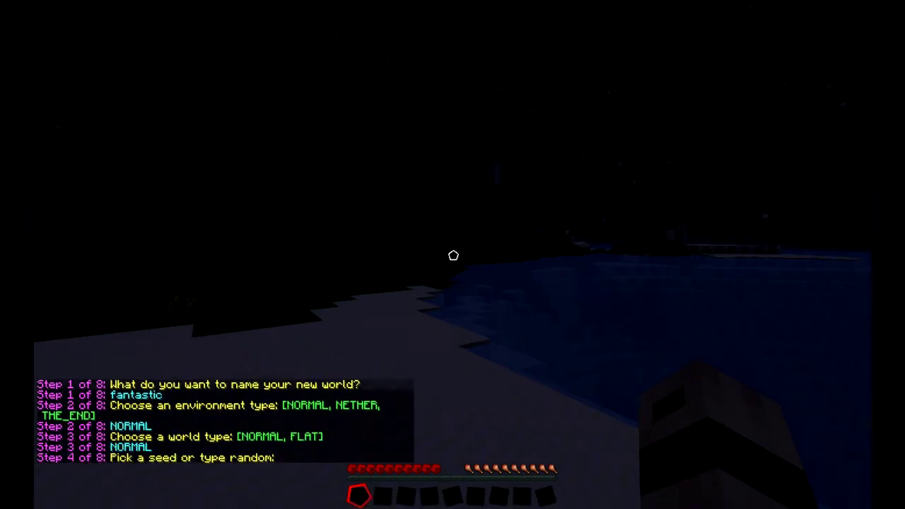
Step: Answer random seed, YES to structures and none for generator to finish creating fantastic
key(t)
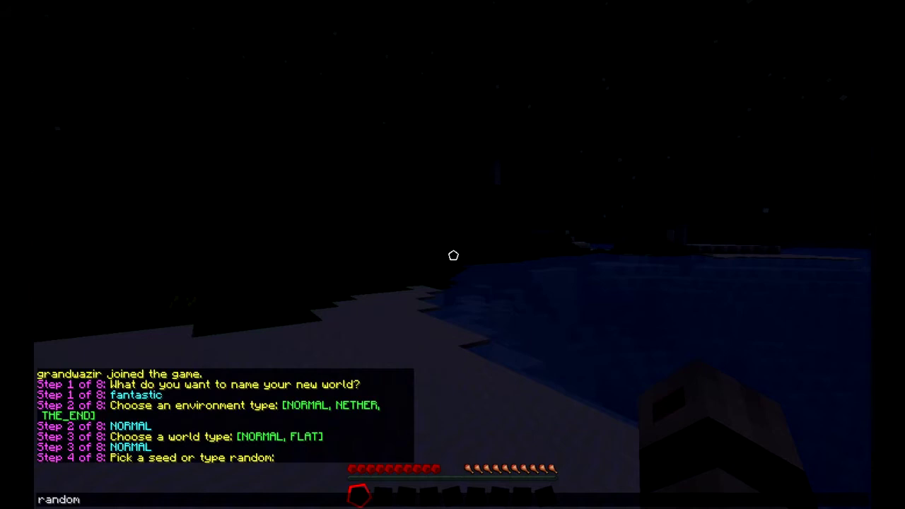
key(Return)
key(t)
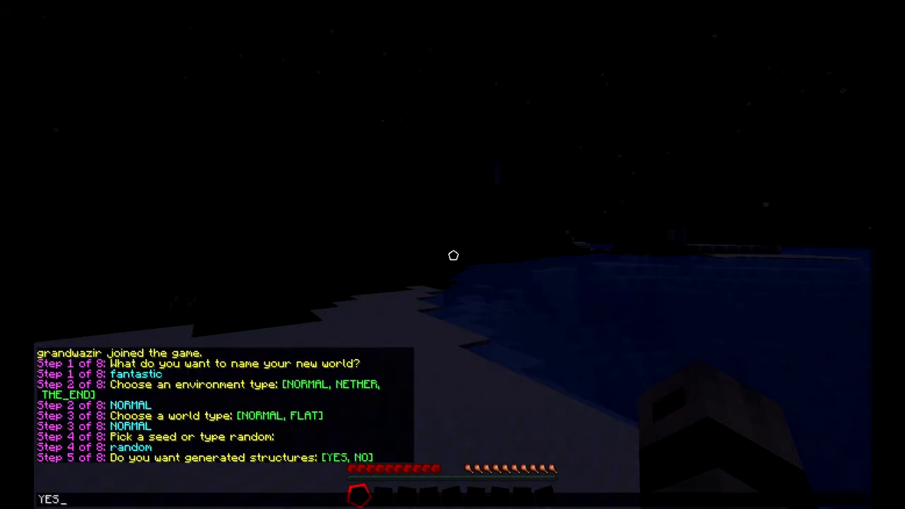
key(Return)
key(t)
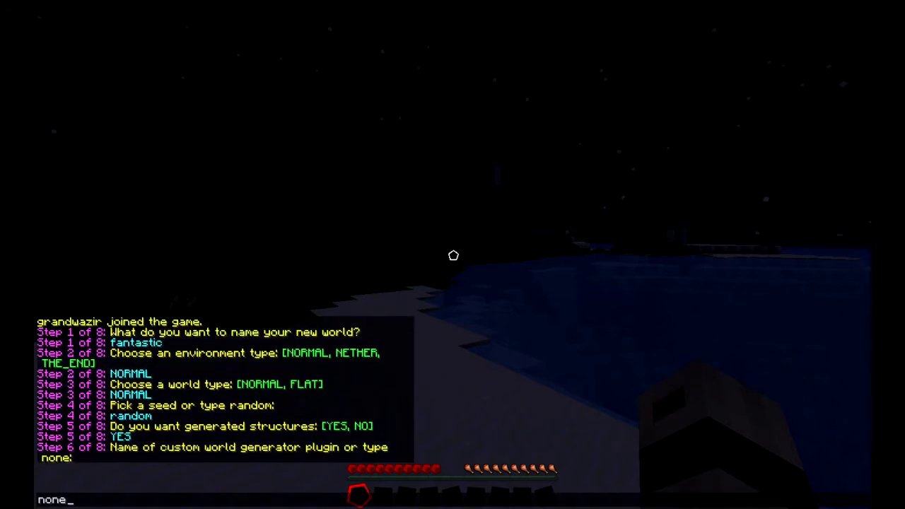
key(Return)
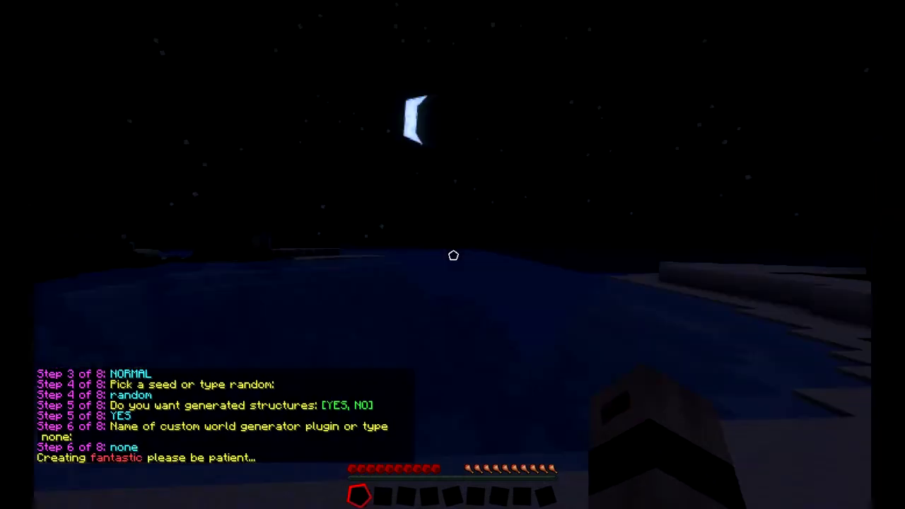
key(t)
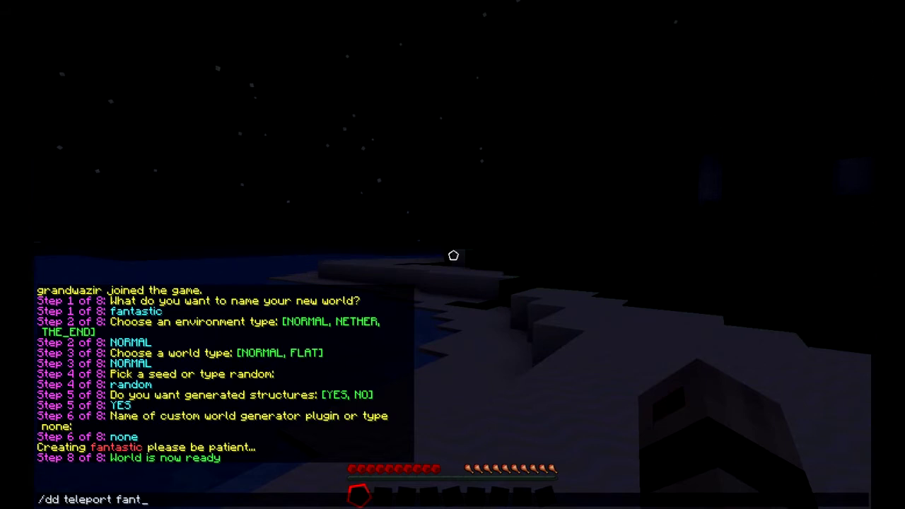
Step: Teleport into the fantastic world with /dd teleport fantastic and walk toward the jungle
text(/dd teleport fantastic)
key(Return)
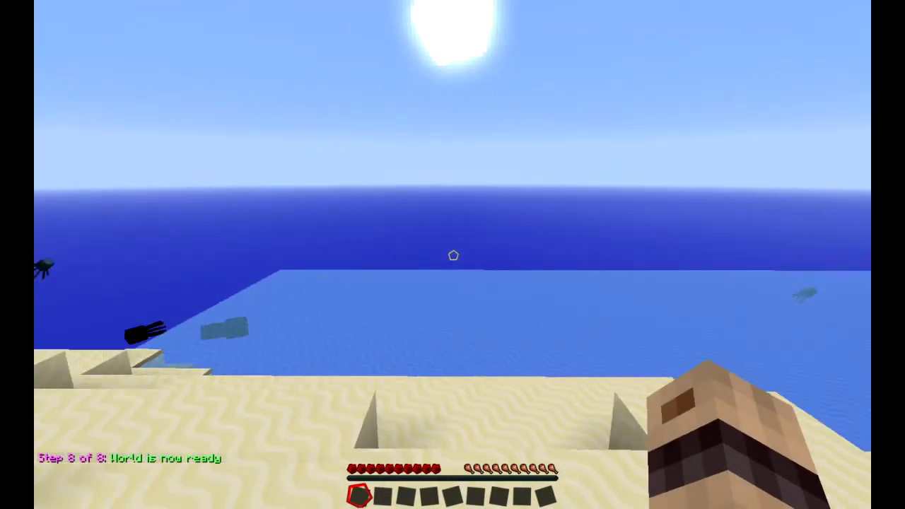
key(w)
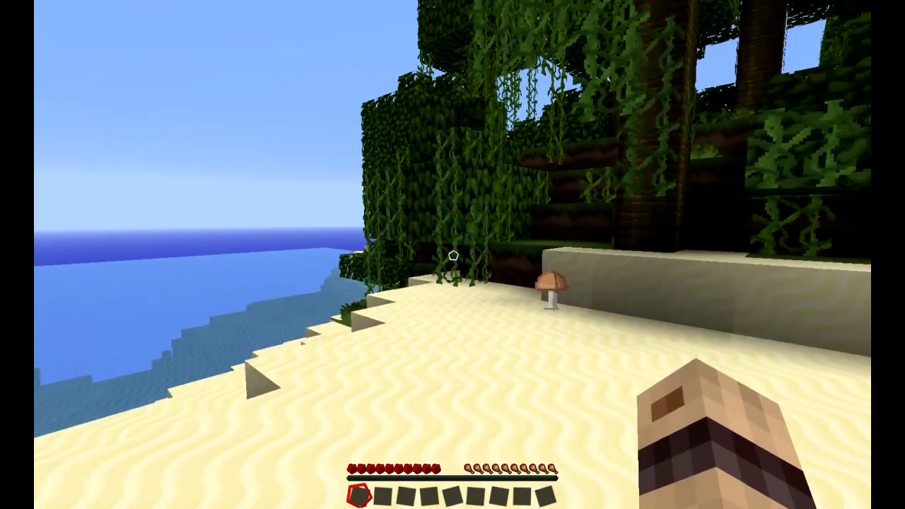
Step: List the DimensionDoor commands, then run /dd modify fantastic game_mode CREATIVE
text(t/)
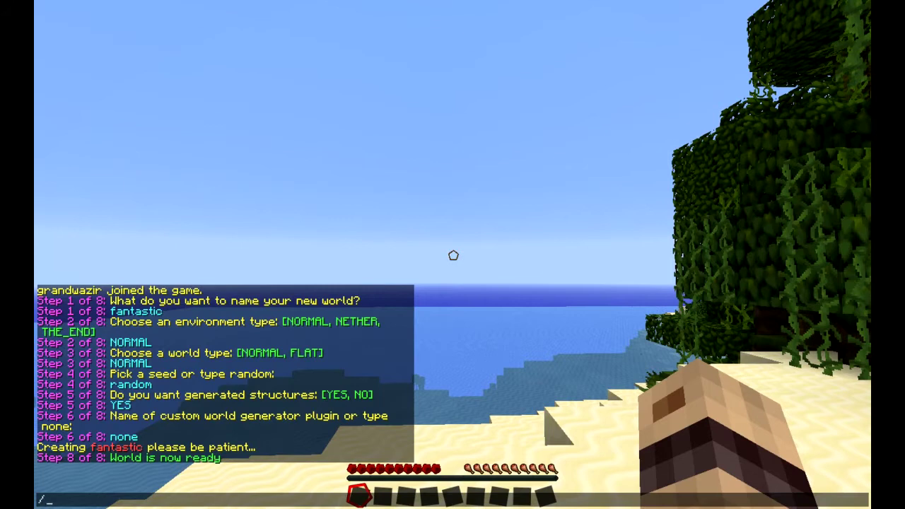
text(dd)
key(Return)
key(t)
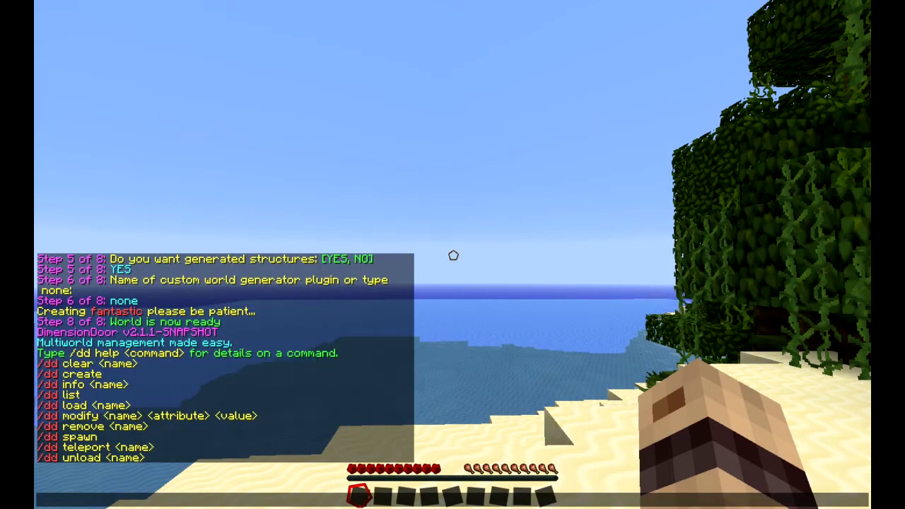
text(/dd m)
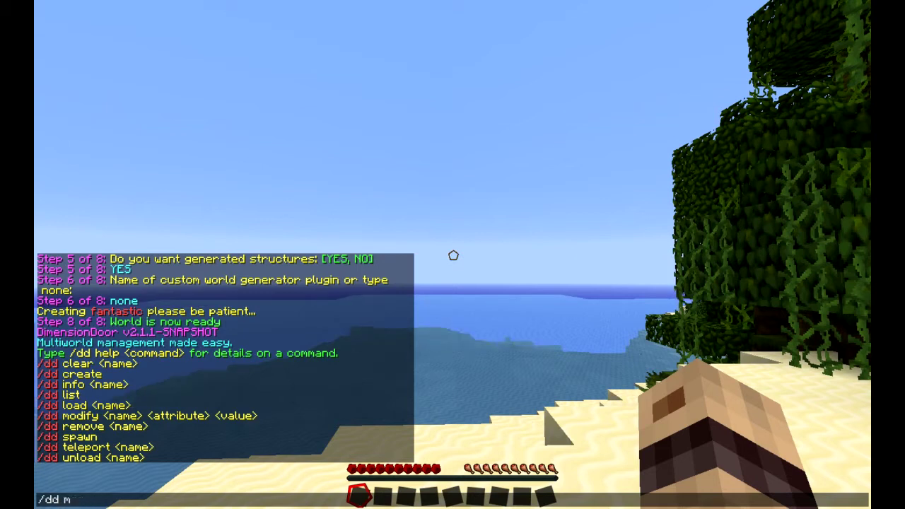
text(odify f)
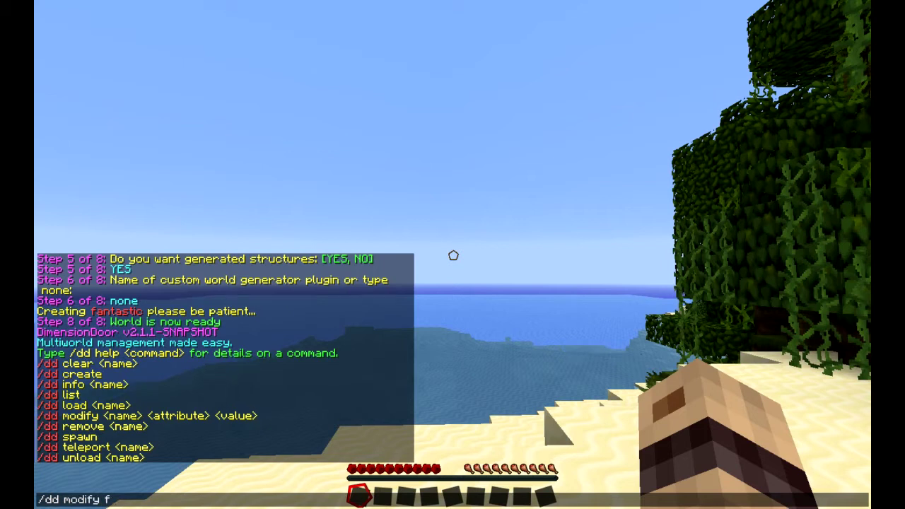
text(antastic )
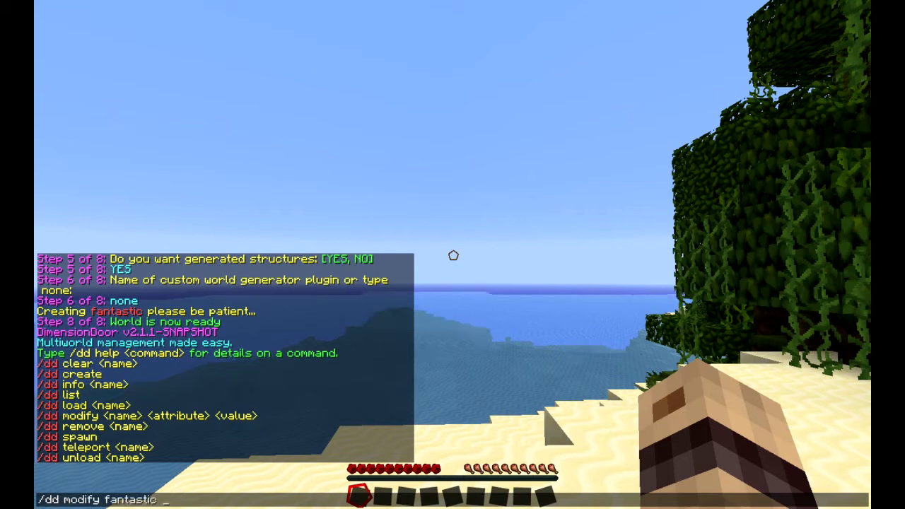
text(game)
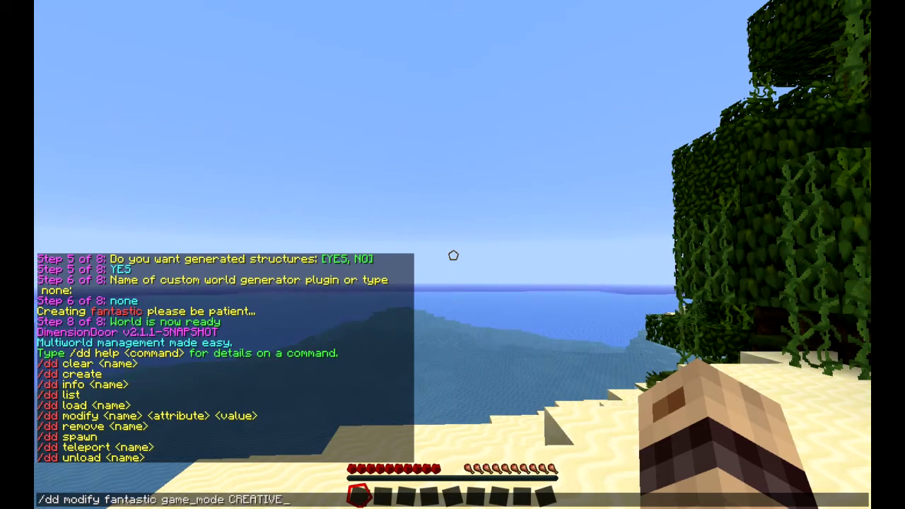
text(_mode CREATIVE)
key(Return)
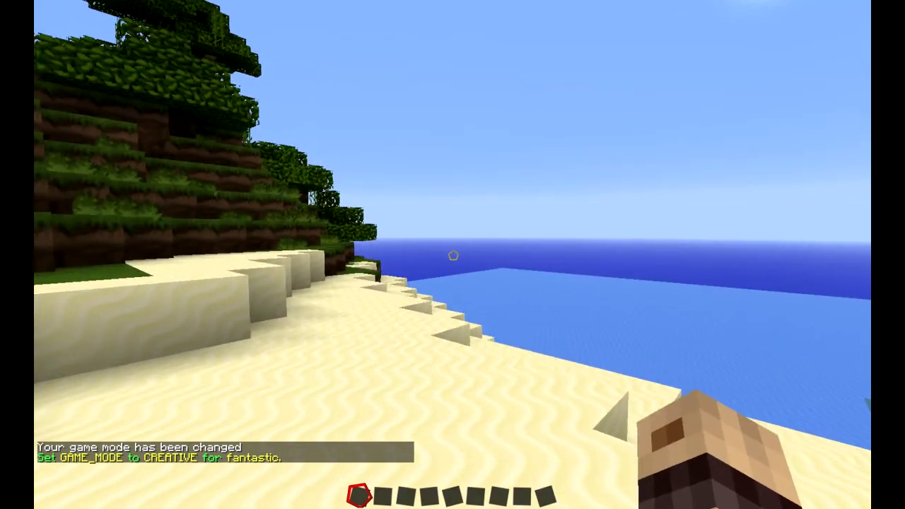
Step: Fly up and forward over the jungle canopy, then descend to the beach
key(space)
key(space)
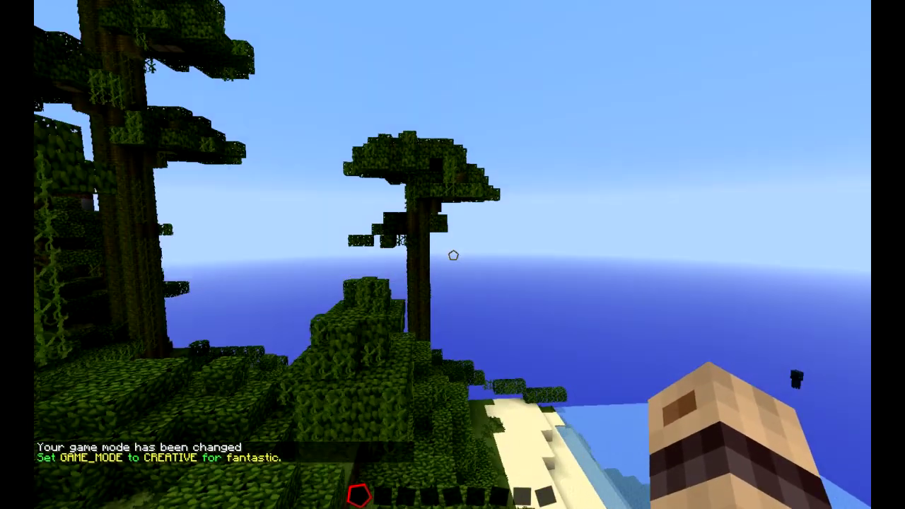
key(w)
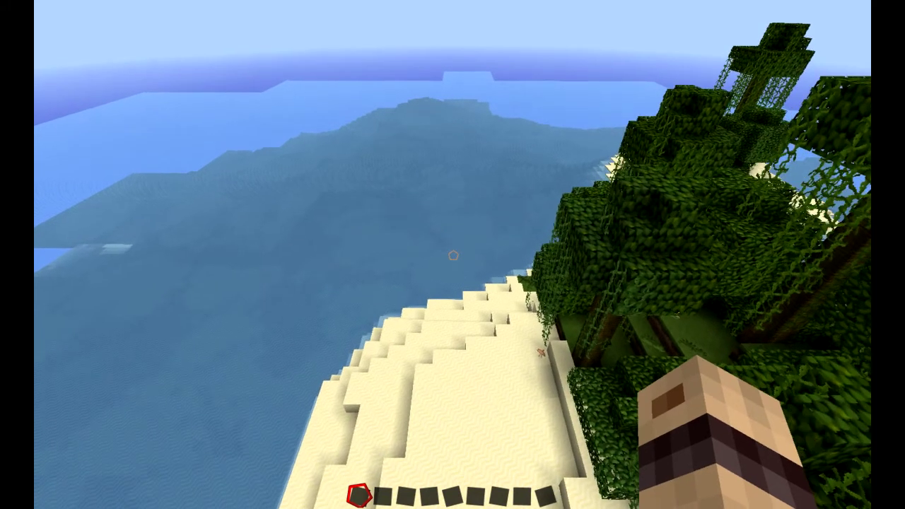
text(/dd )
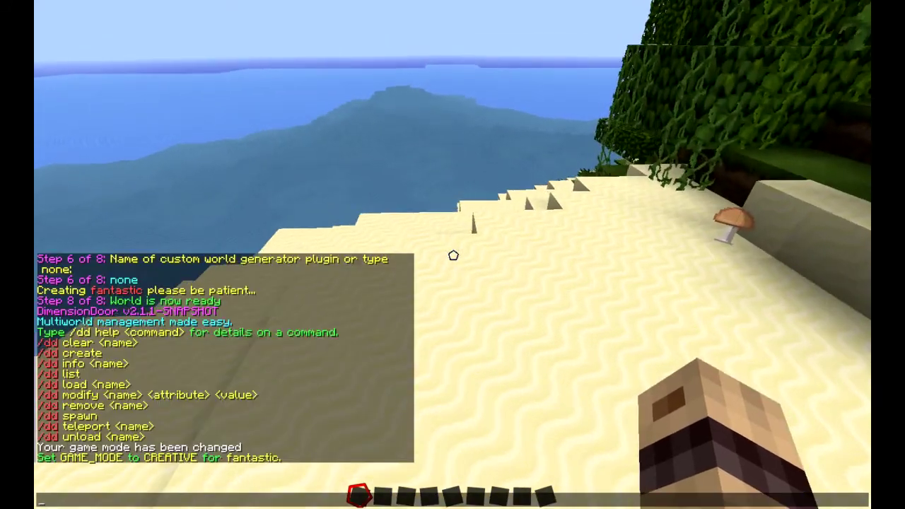
text(list)
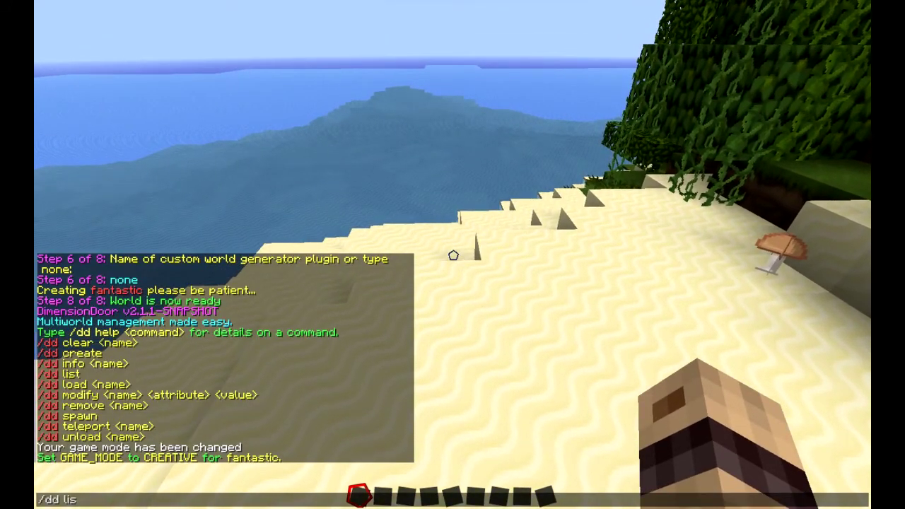
Step: List the managed worlds, visit dreary, return to fantastic and open the creative inventory
key(Return)
key(t)
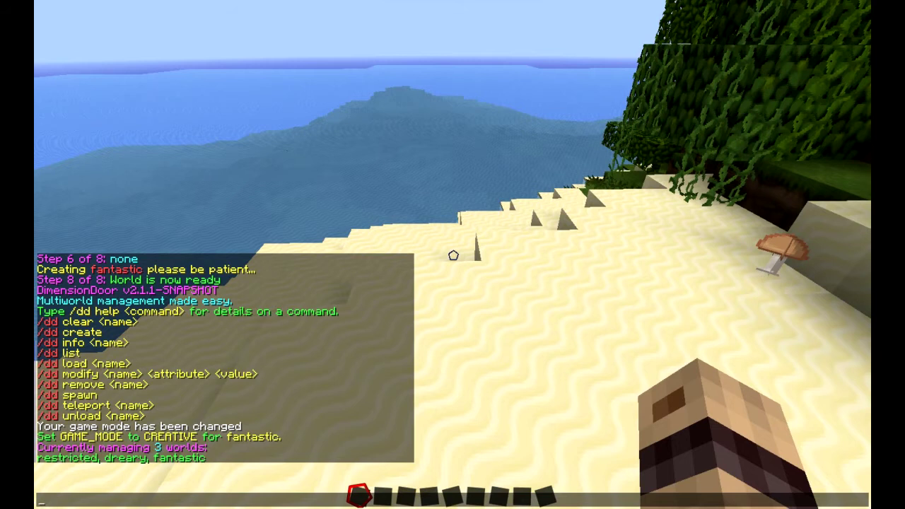
text(/dd tele)
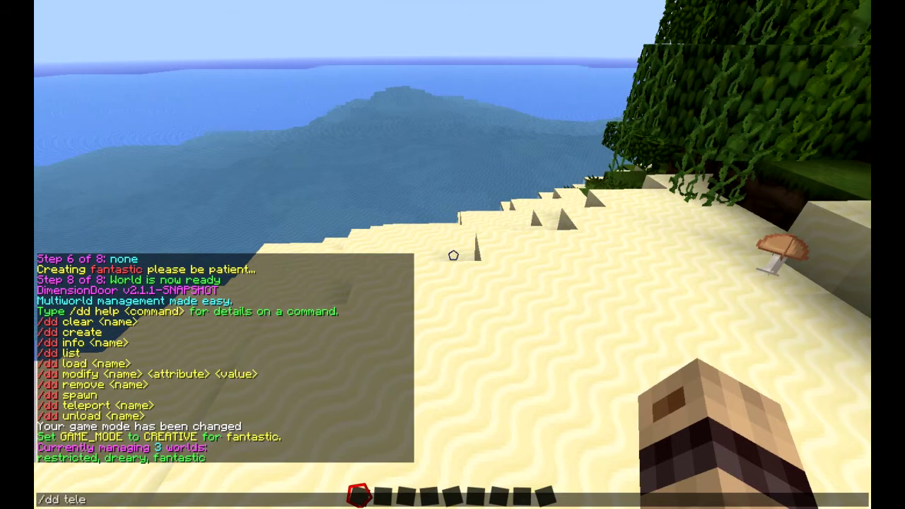
text(port drear)
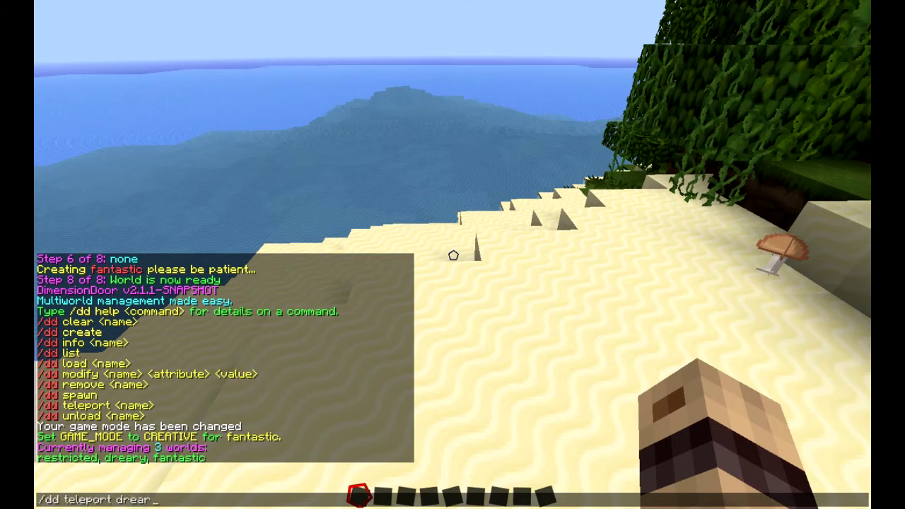
text(y)
key(Return)
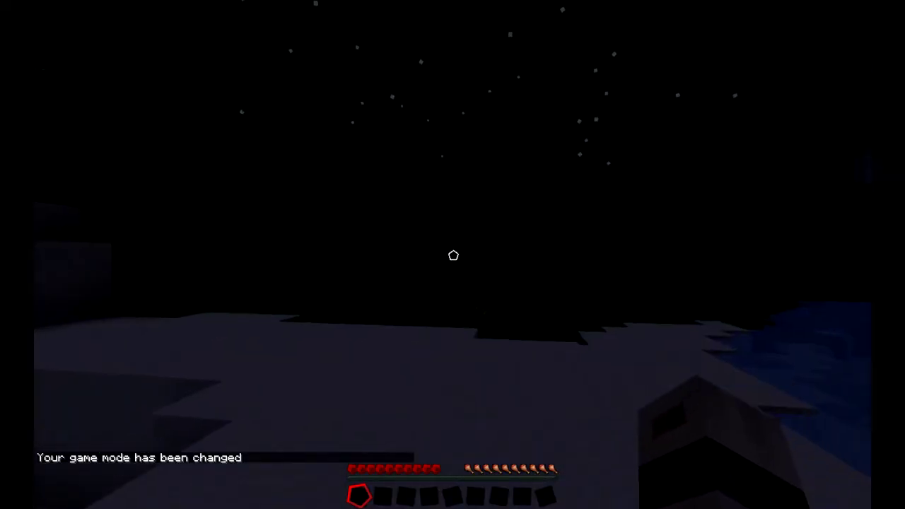
key(t)
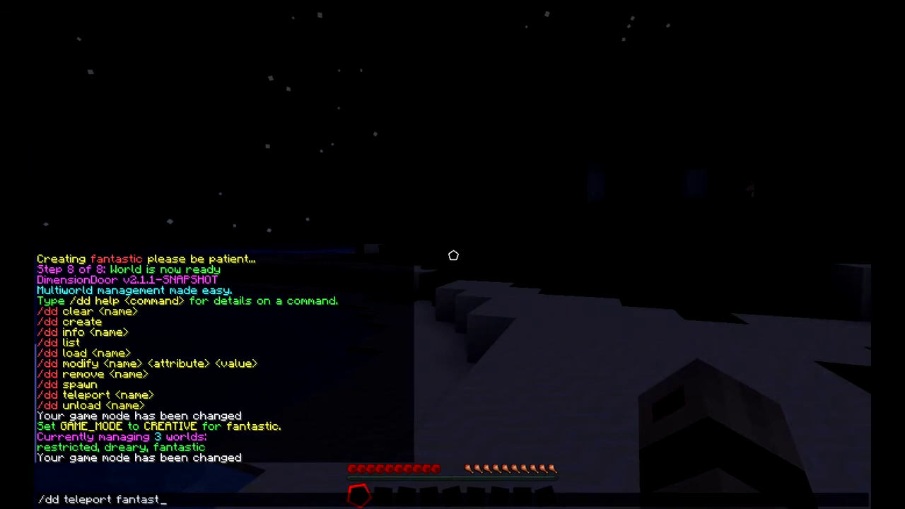
key(Return)
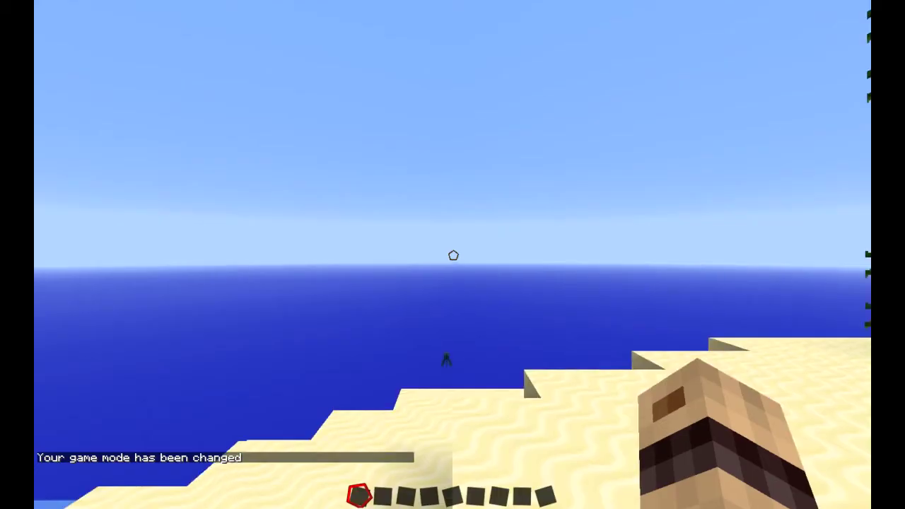
key(e)
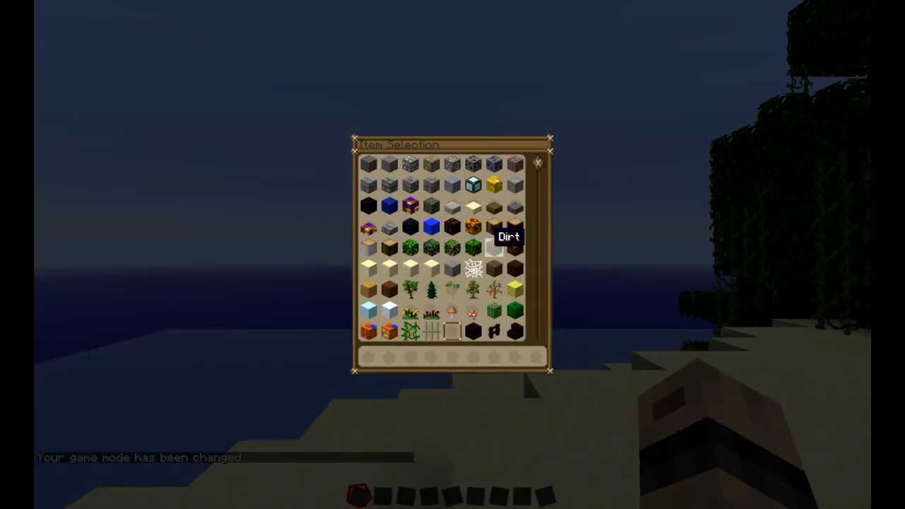
Step: Put 64 Block of Diamond, 64 TNT and 64 Diamond into hotbar slots 1–3
click(474, 186)
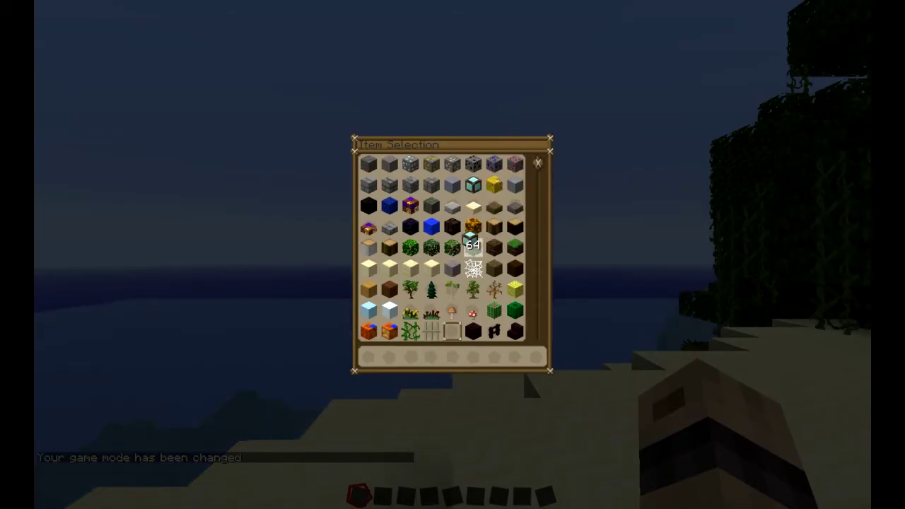
click(373, 356)
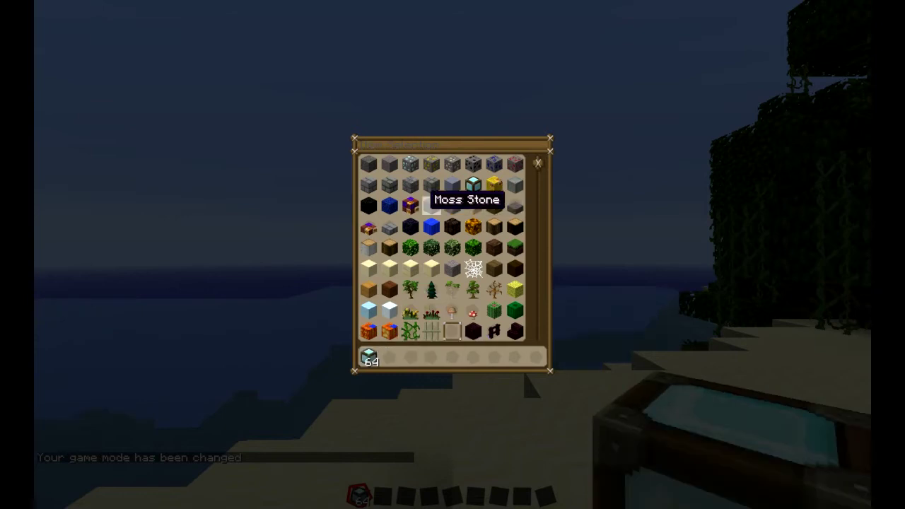
scroll(496, 283, down, 4)
scroll(495, 288, down, 2)
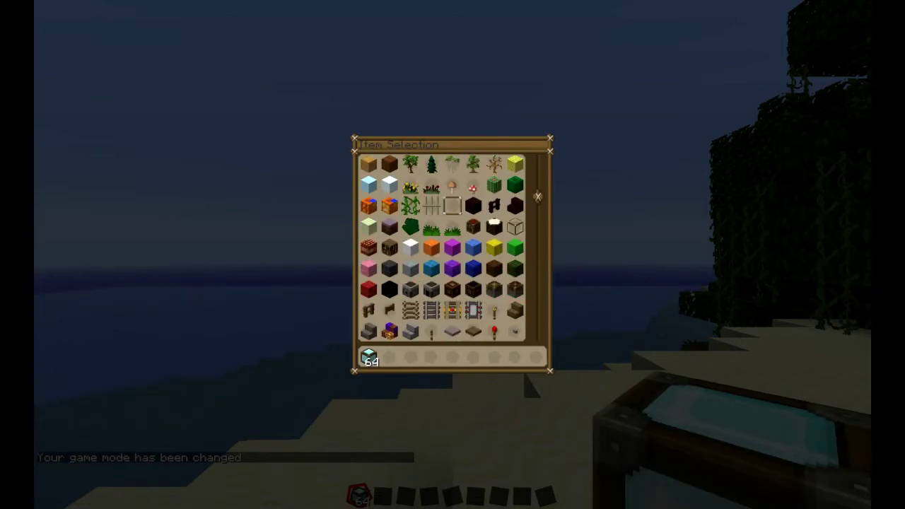
click(368, 247)
click(390, 357)
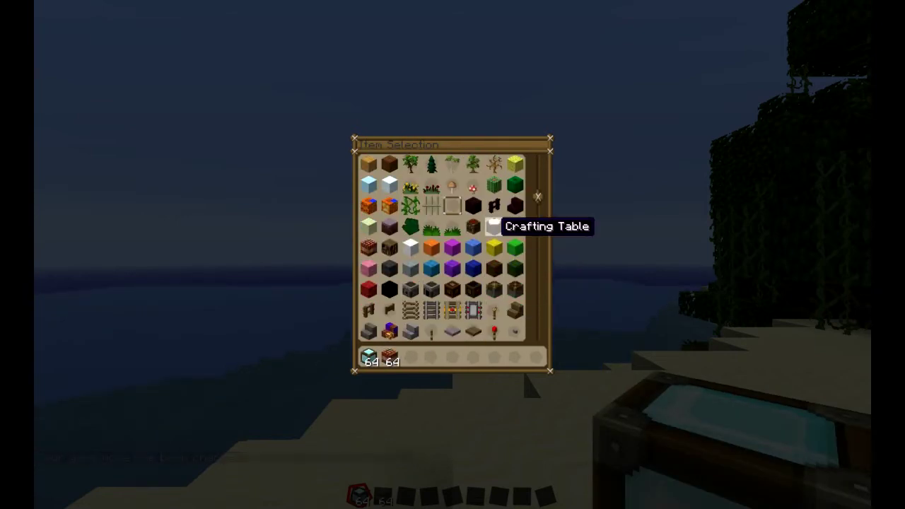
scroll(470, 279, down, 6)
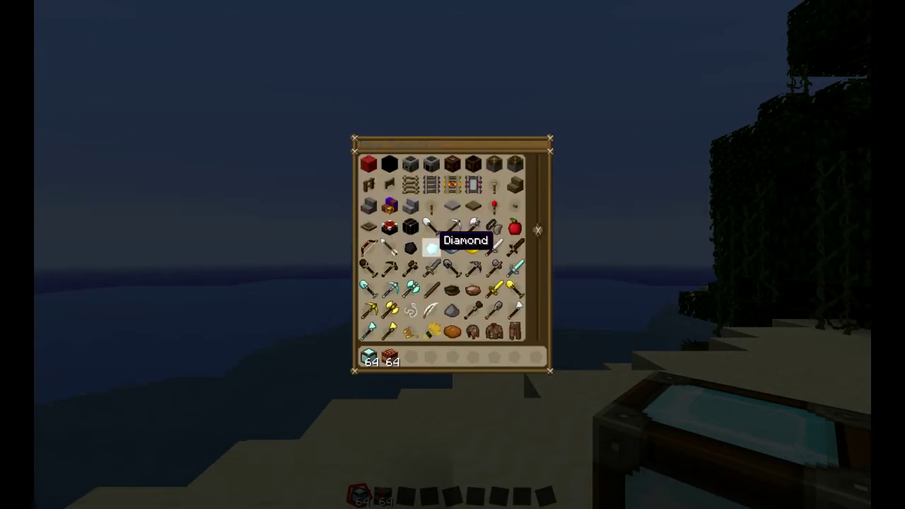
click(431, 248)
click(411, 357)
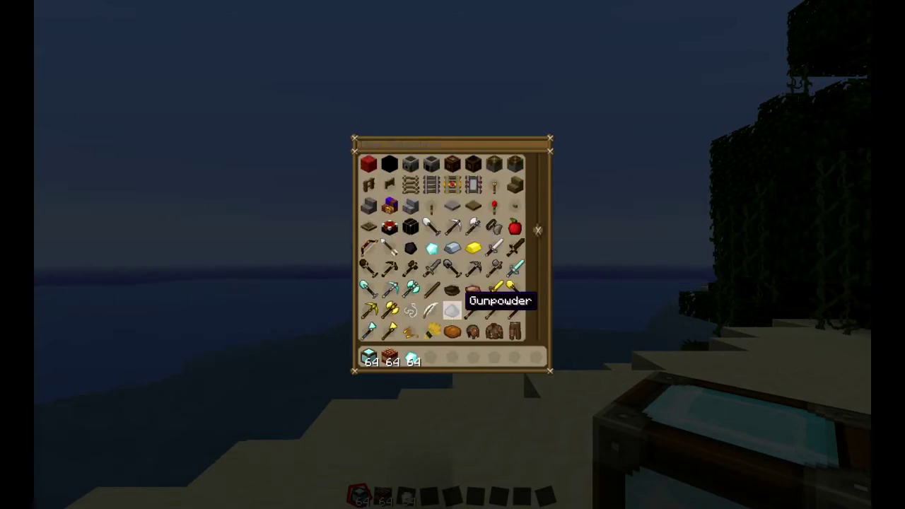
key(e)
Step: Cycle through the hotbar slots and start typing /dd teleport dreary
scroll(453, 254, down, 3)
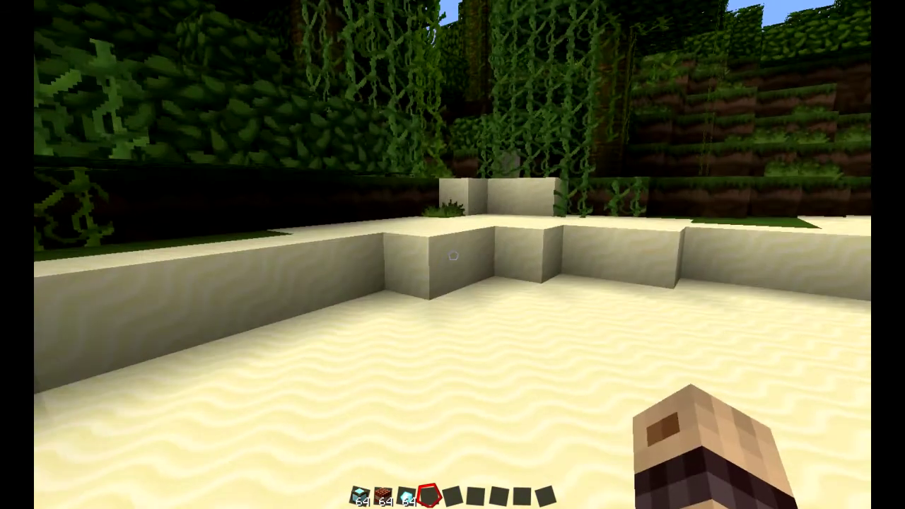
scroll(454, 255, up, 1)
scroll(453, 255, up, 1)
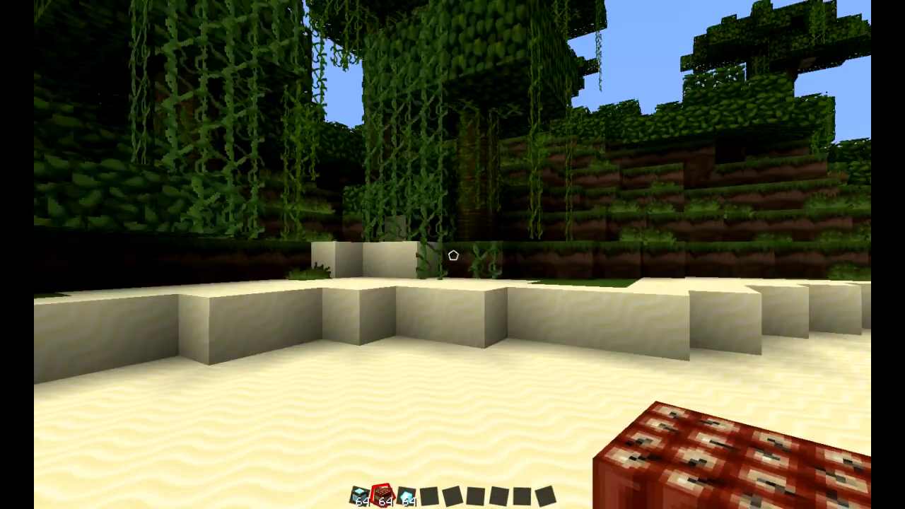
scroll(453, 256, down, 1)
scroll(453, 255, up, 1)
scroll(453, 256, down, 1)
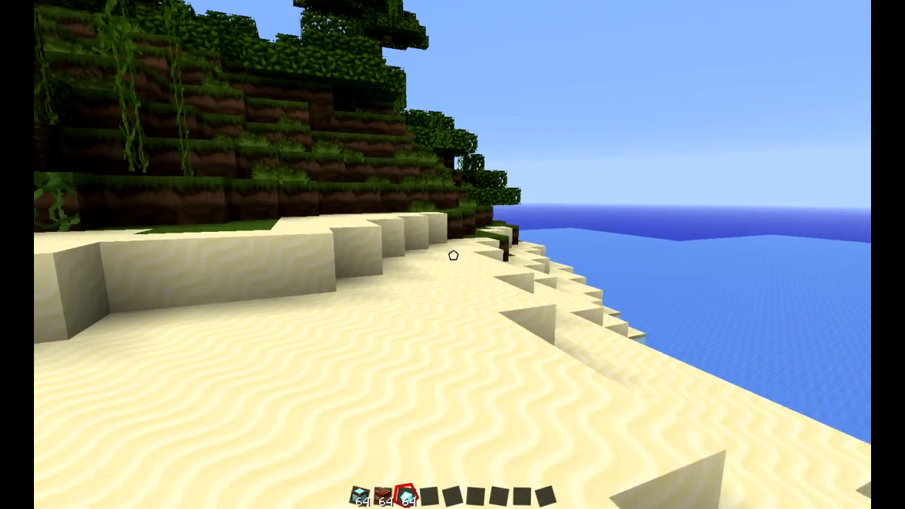
text(t/dd telepor)
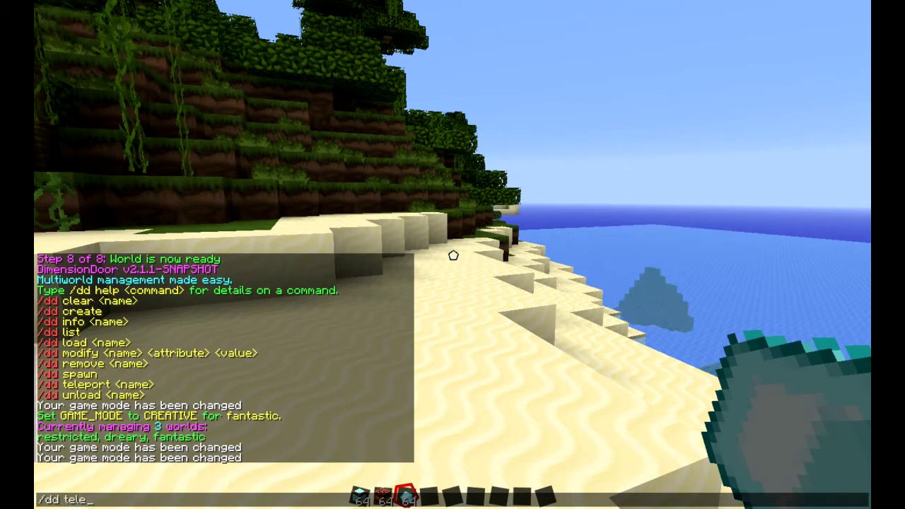
text(t)
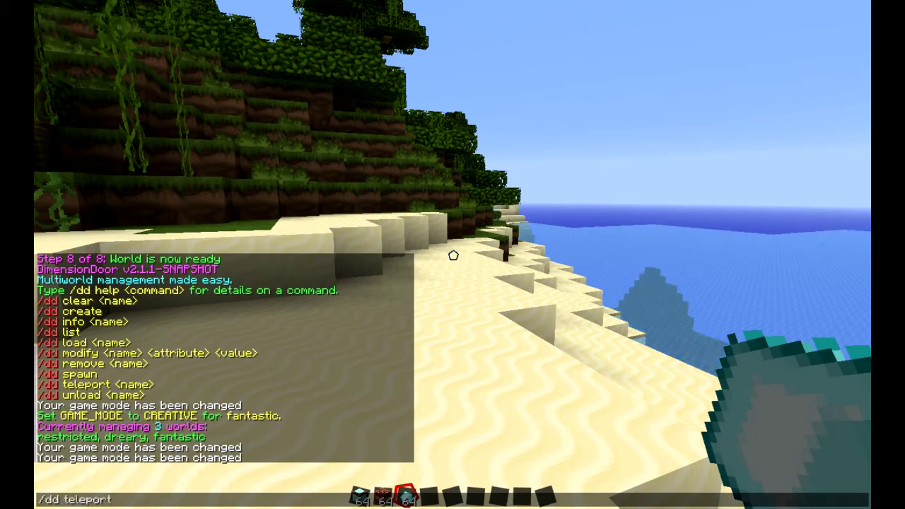
text( dreary)
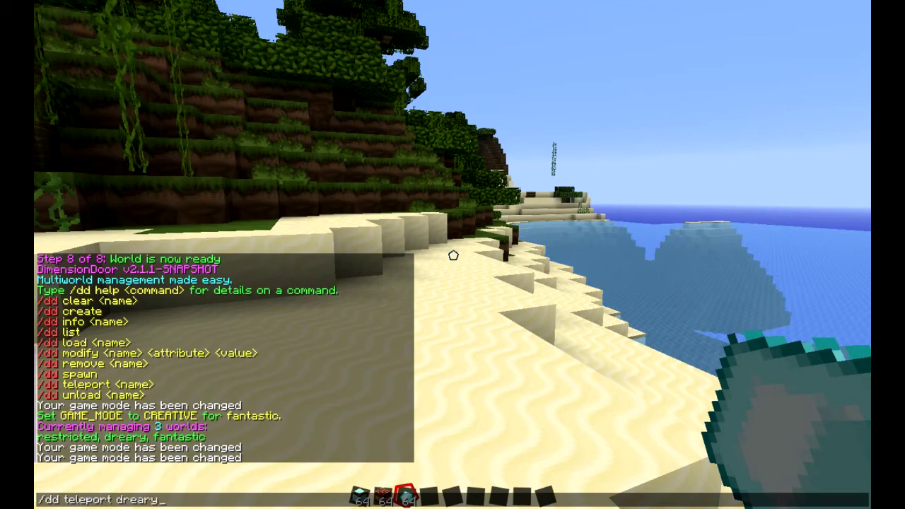
Step: Teleport to dreary and walk across the snow and back to the frozen lake shore
key(Return)
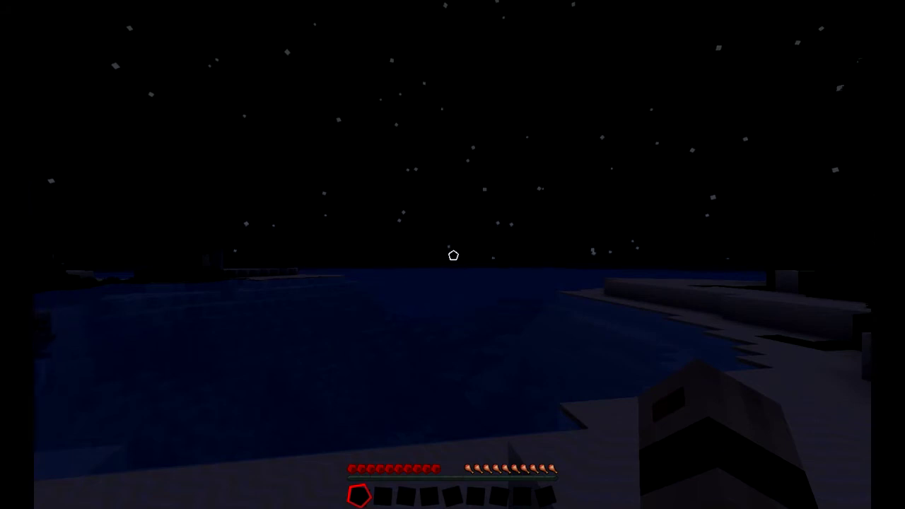
key(w)
key(w)
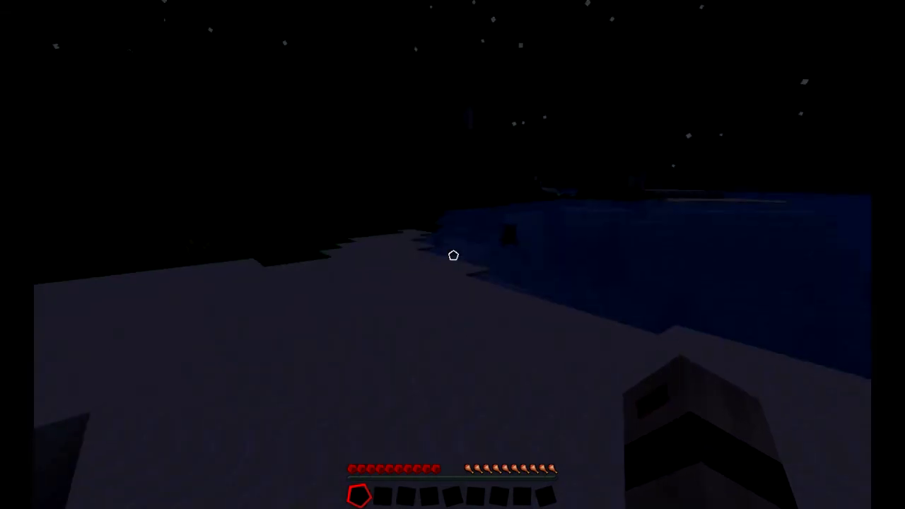
key(w)
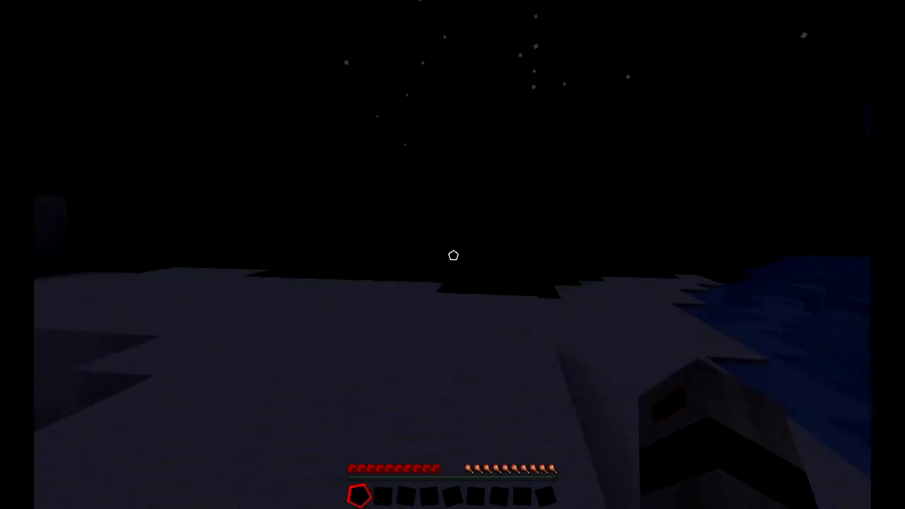
Step: Return to the fantastic world with /dd teleport fantastic and walk toward the shallow water
key(w)
key(slash)
text(d)
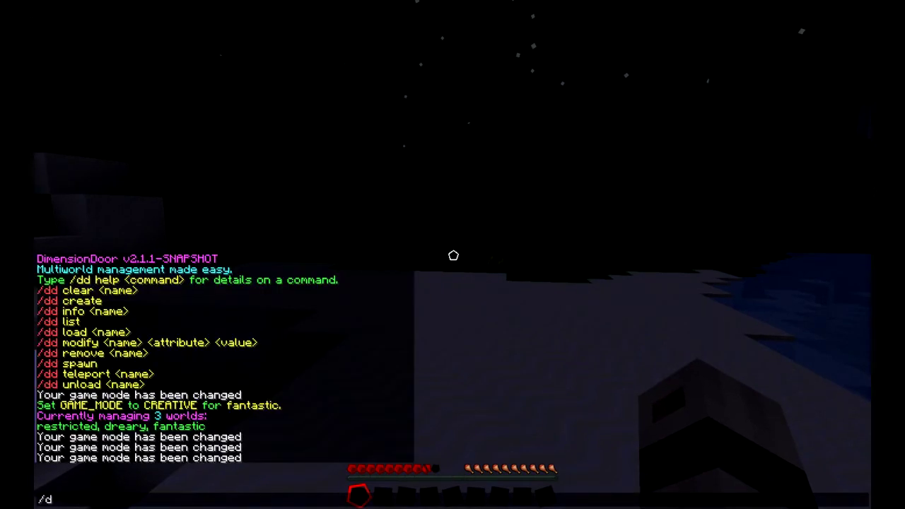
text(d teleport )
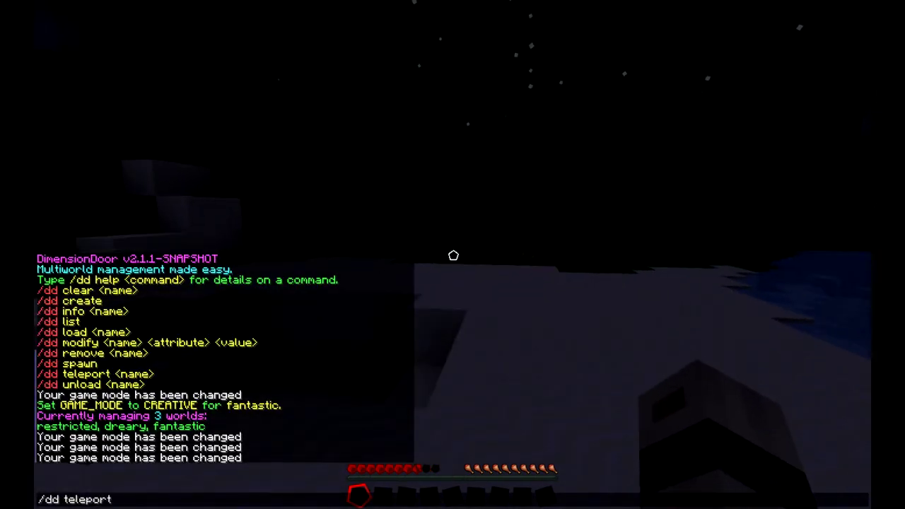
text(fantastic)
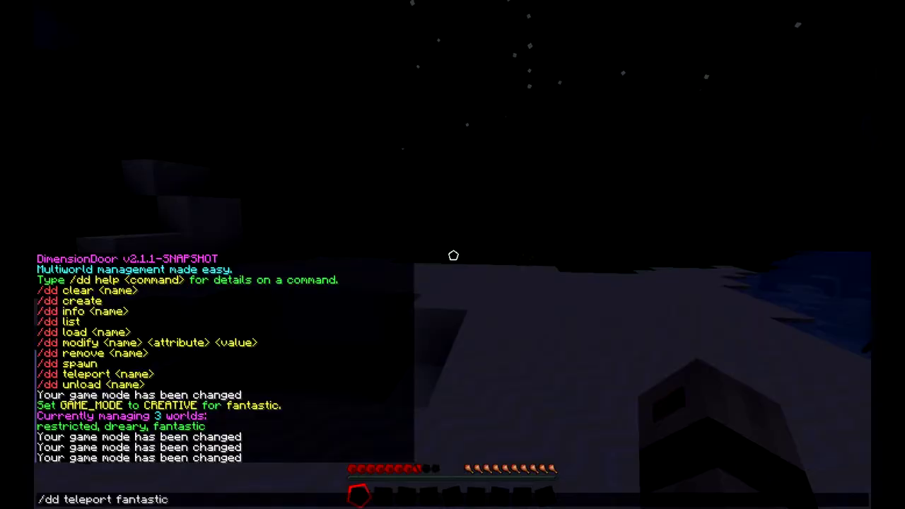
key(Return)
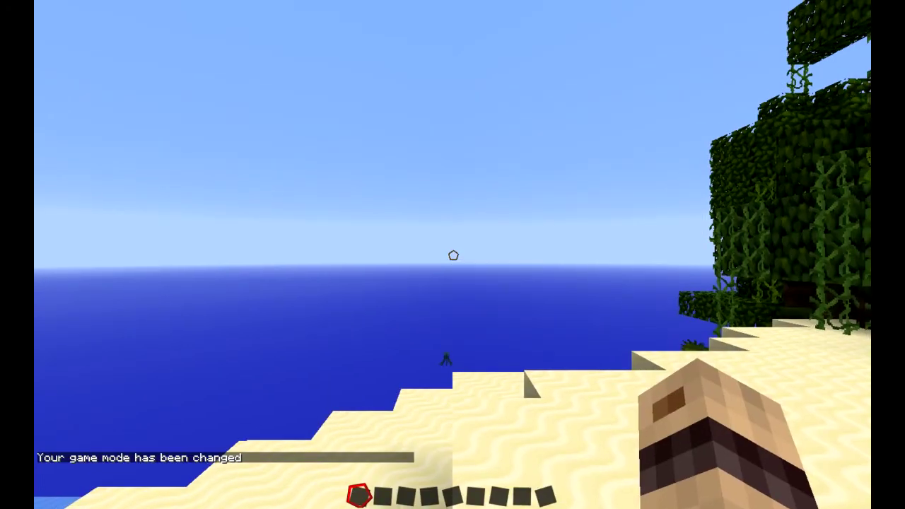
key(w)
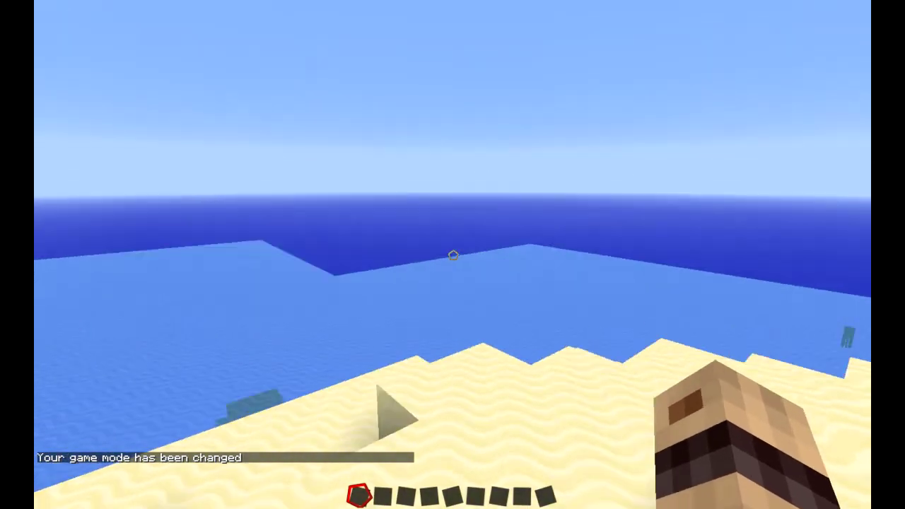
key(slash)
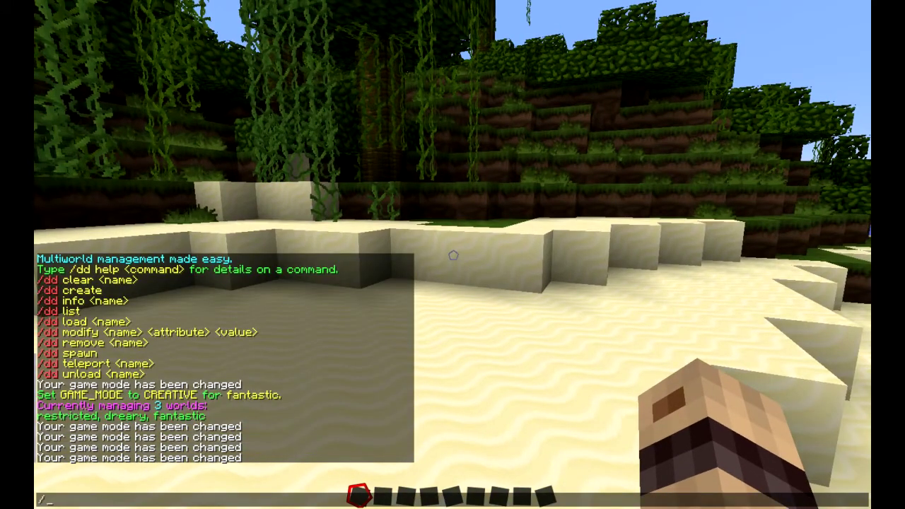
Step: Show fantastic's info (CREATIVE, pvp false) via /dd info, then type /dd modify fantastic pvp true
text(dd info )
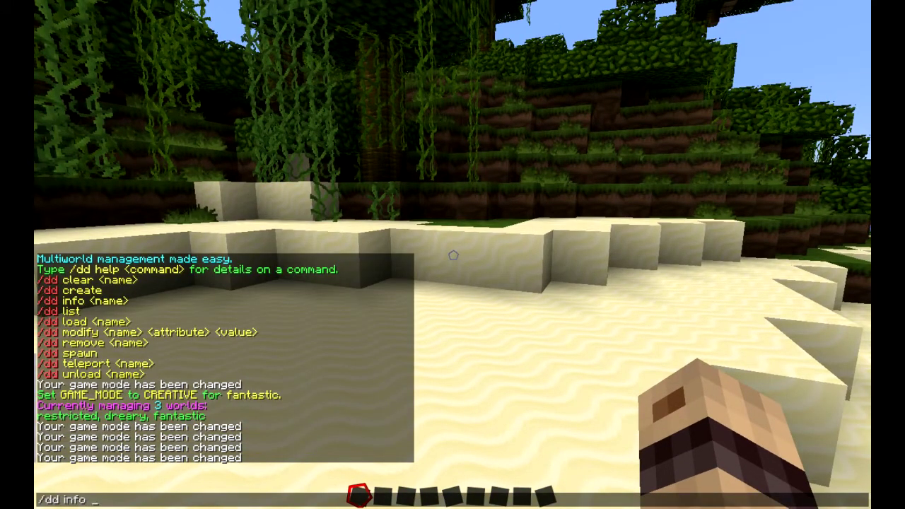
text(fanstatic)
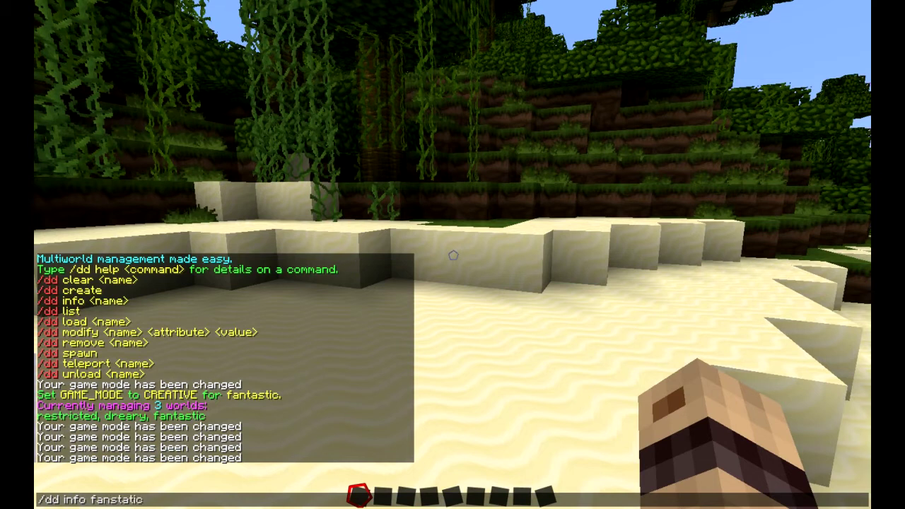
key(BackSpace)
key(Return)
key(t)
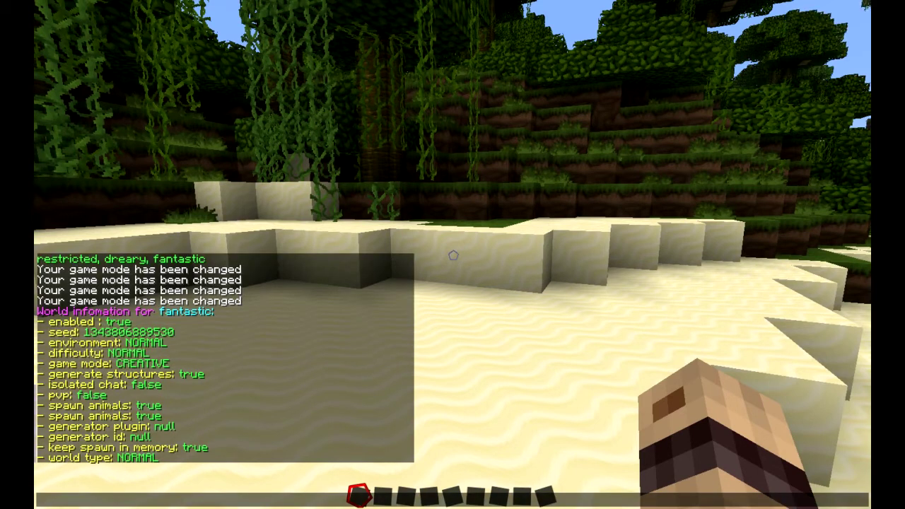
text(/dd modify )
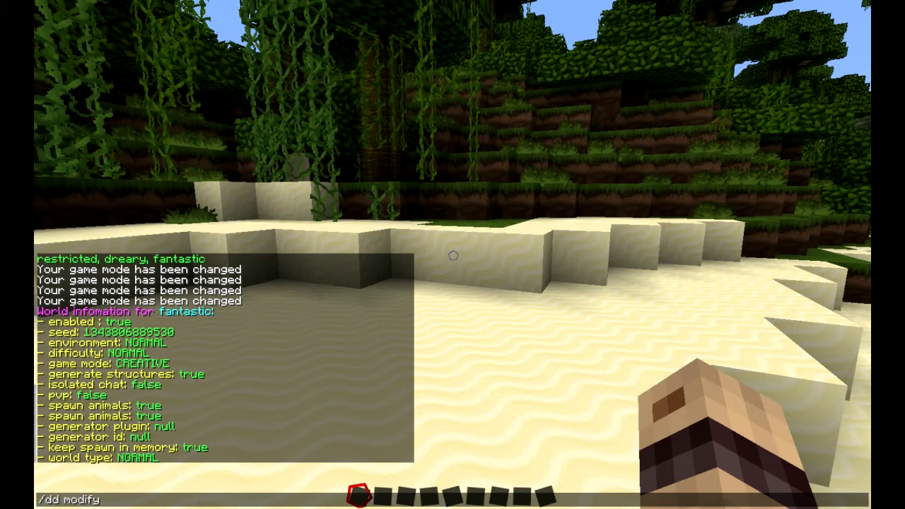
text(fantastic pvp true)
Step: Submit /dd modify fantastic pvp true to enable PVP in the fantastic world
key(Return)
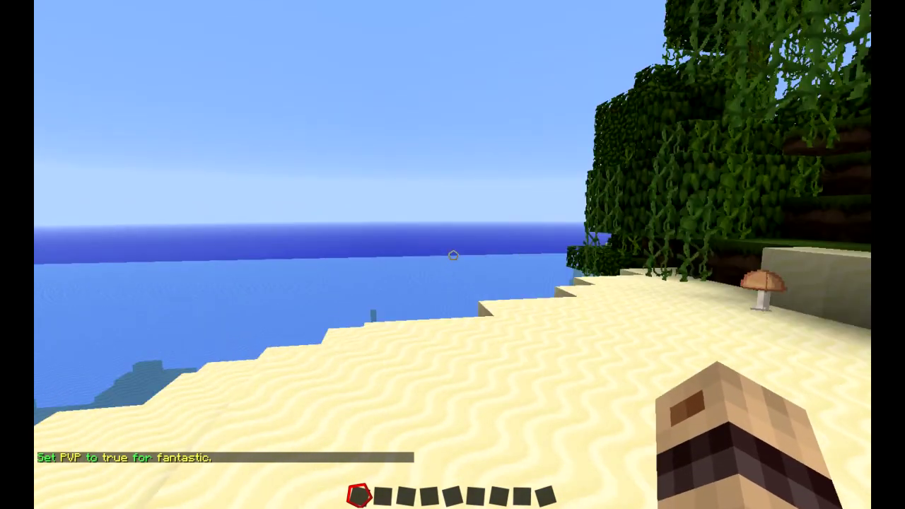
key(t)
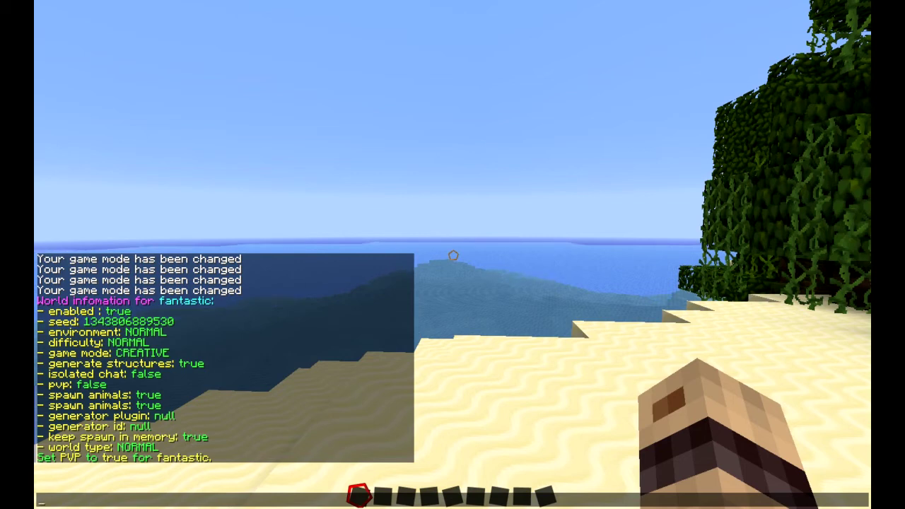
Step: Run /mv list to show the managed worlds, then /dd for the DimensionDoor command list
text(/mv list)
key(Return)
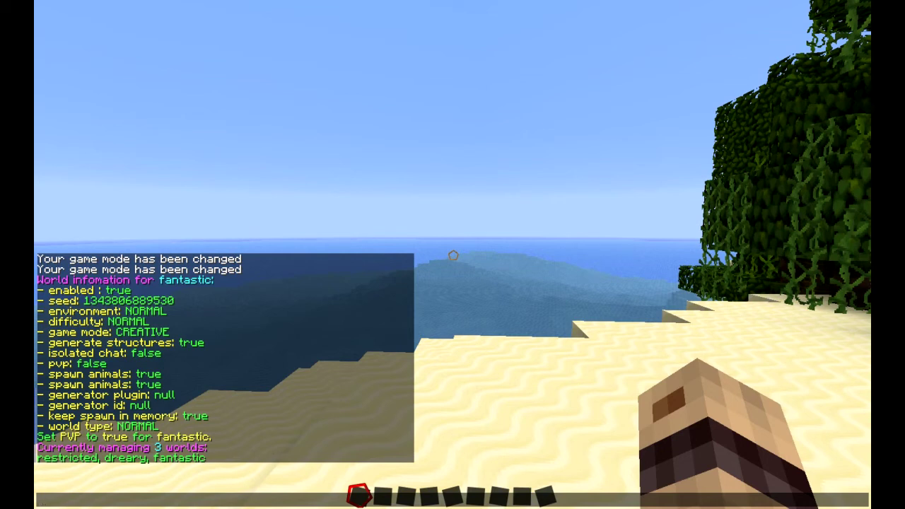
text(dd)
key(Return)
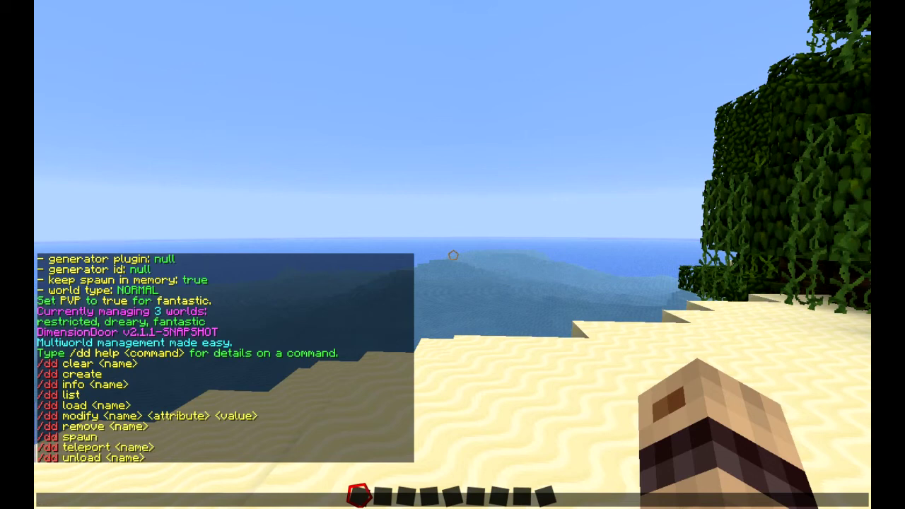
Step: Attempt entry into the restricted world with /dd teleport restricted
text(/dd teleport restricted)
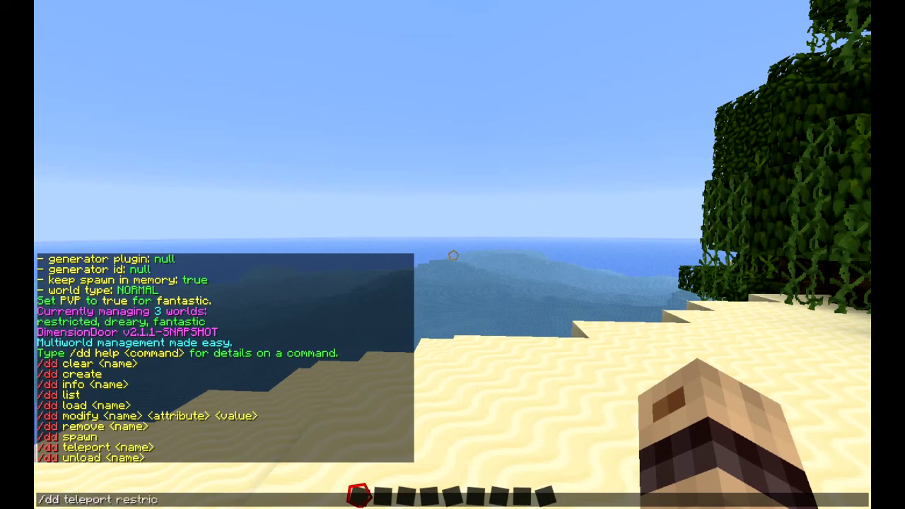
key(Return)
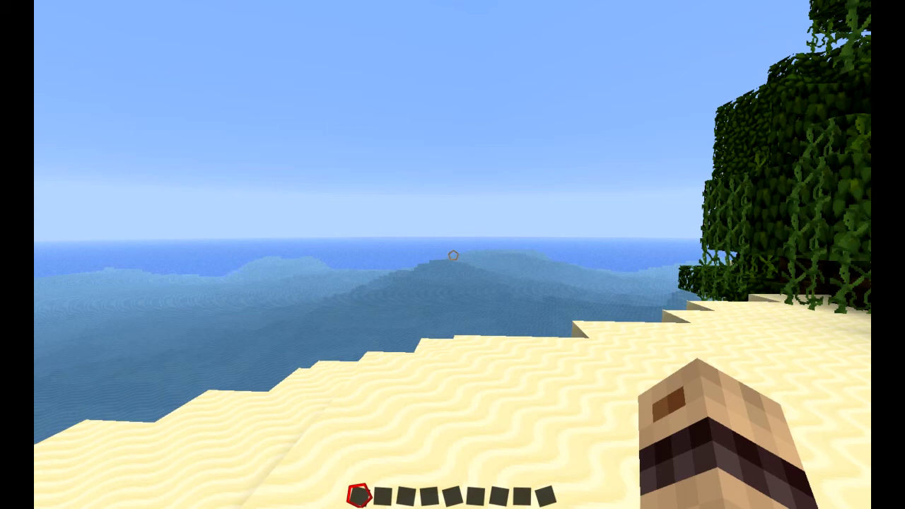
key(slash)
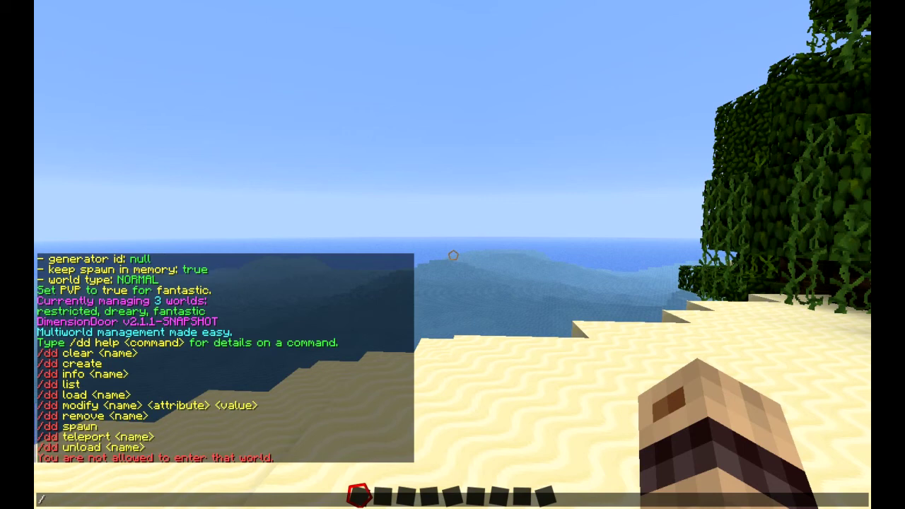
Step: Run /dd info fantastic to confirm game mode CREATIVE and pvp true
text(dd info fantastic)
key(Return)
key(t)
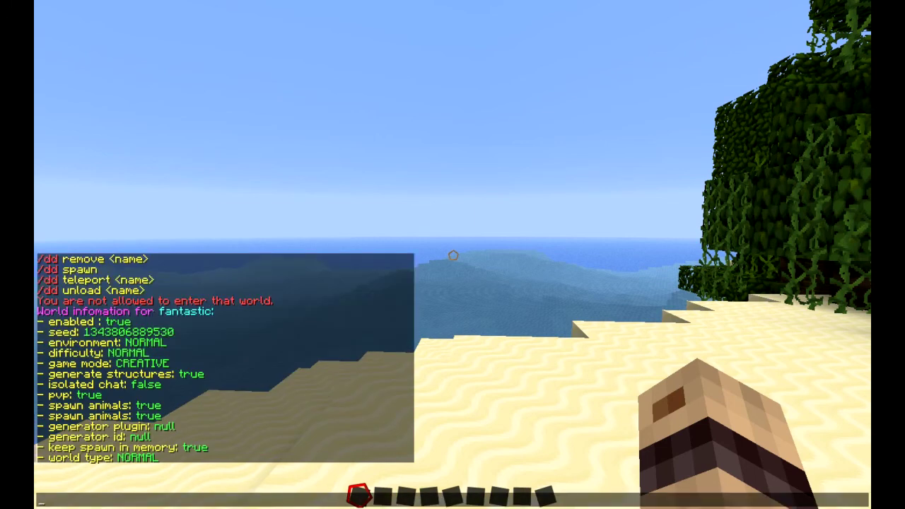